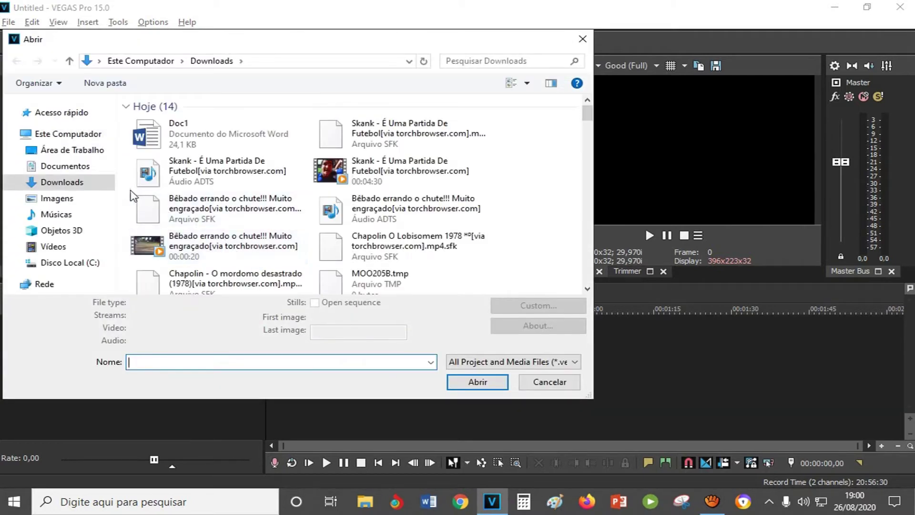
Open the "Skank - É Uma Partida De Futebol" video from Downloads and insert an empty video track above it.
{"action": "left_click", "coordinate": [327, 174]}
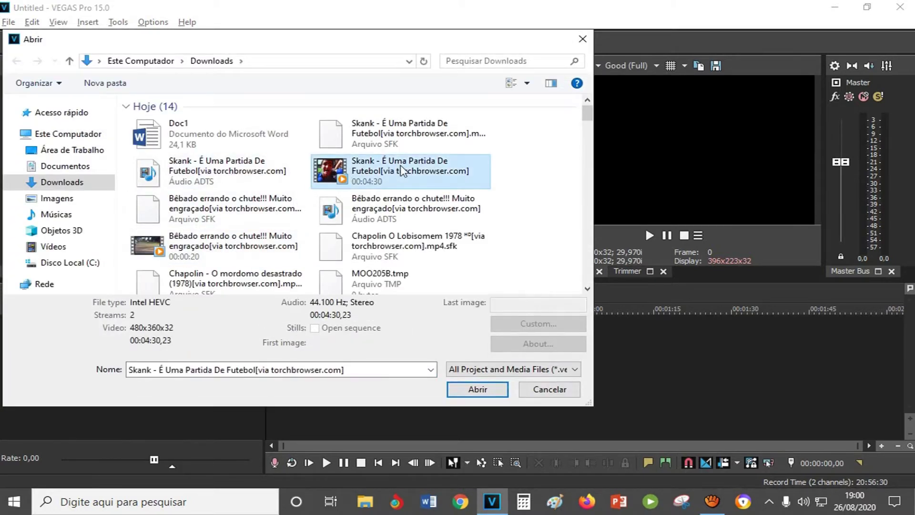
{"action": "left_click", "coordinate": [476, 384]}
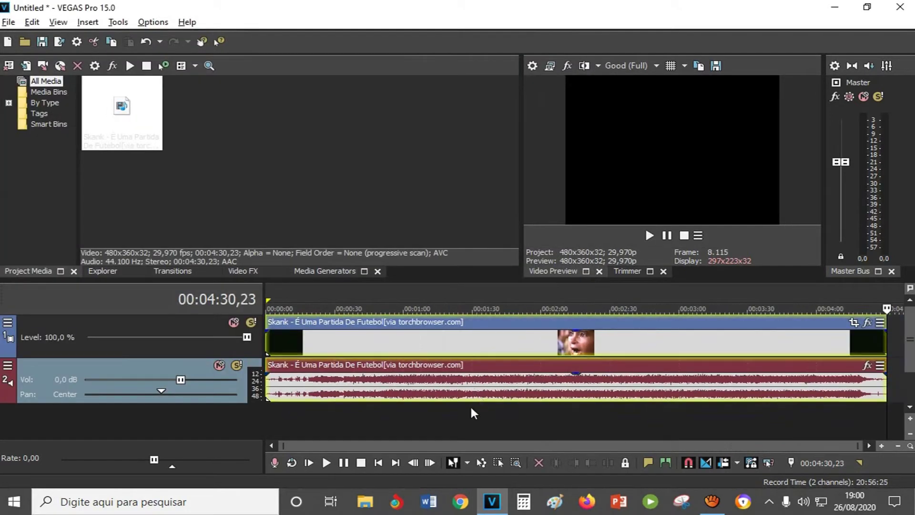
{"action": "left_click", "coordinate": [340, 344]}
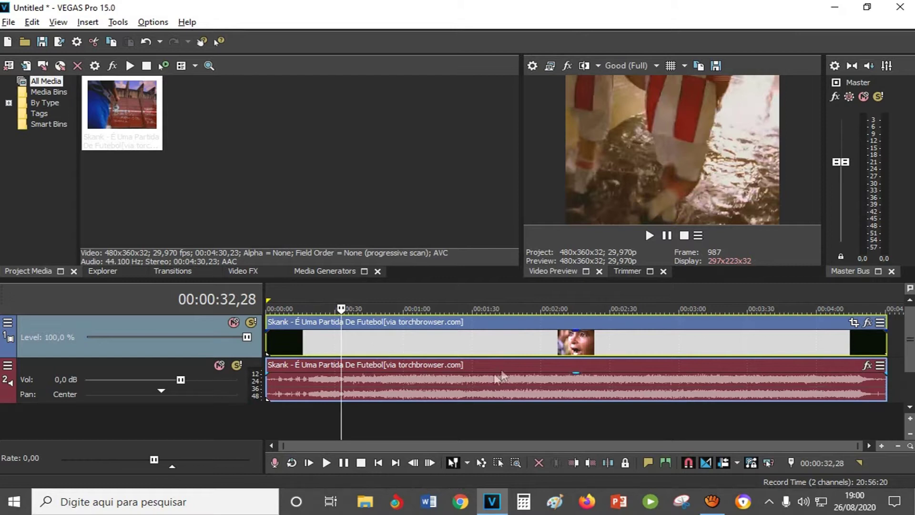
{"action": "right_click", "coordinate": [246, 353]}
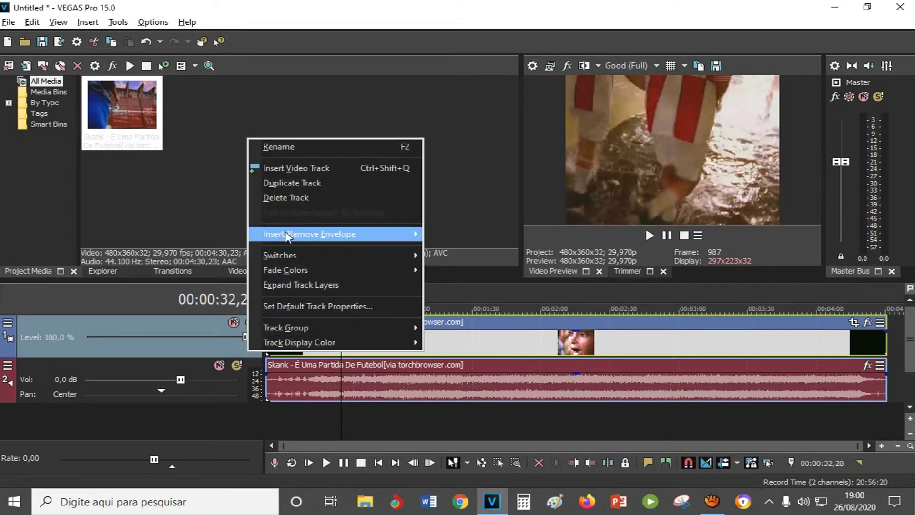
{"action": "left_click", "coordinate": [316, 169]}
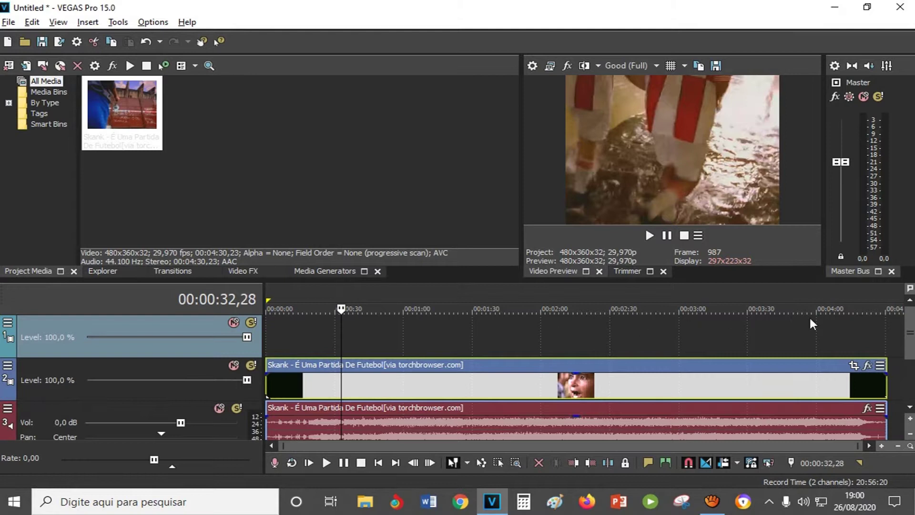
Place the "Elephant green screen" video from the desktop folder CHROMA KY E SONOPLASTIA on the empty track at 00:00:44,16.
{"action": "left_click", "coordinate": [368, 337]}
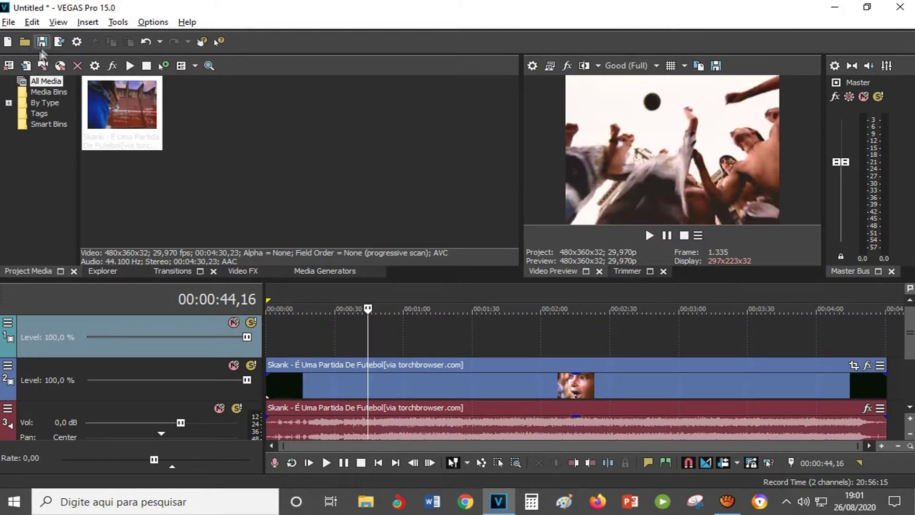
{"action": "left_click", "coordinate": [28, 42]}
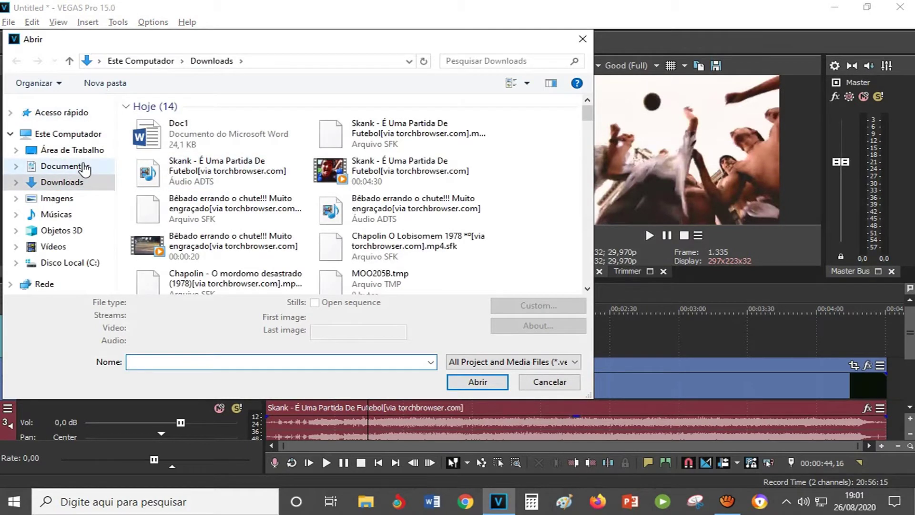
{"action": "left_click", "coordinate": [90, 152]}
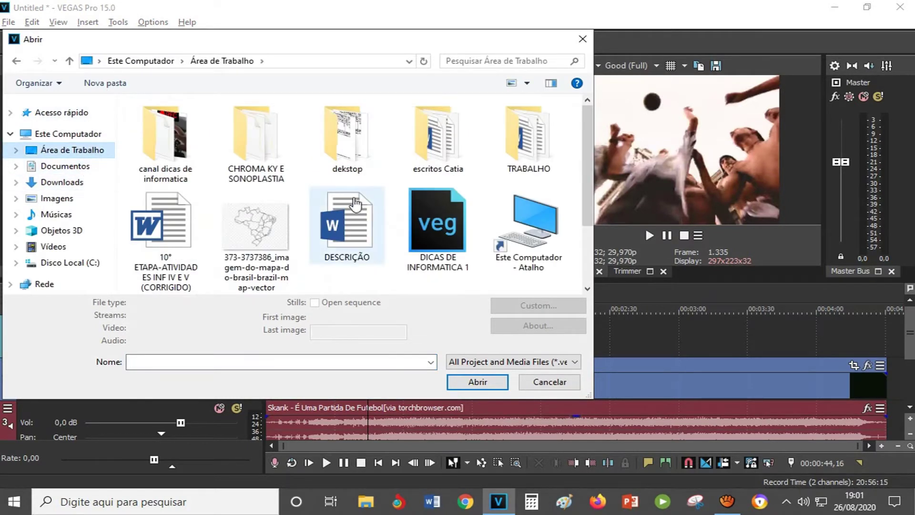
{"action": "scroll", "coordinate": [367, 213], "scroll_direction": "down", "scroll_amount": 2}
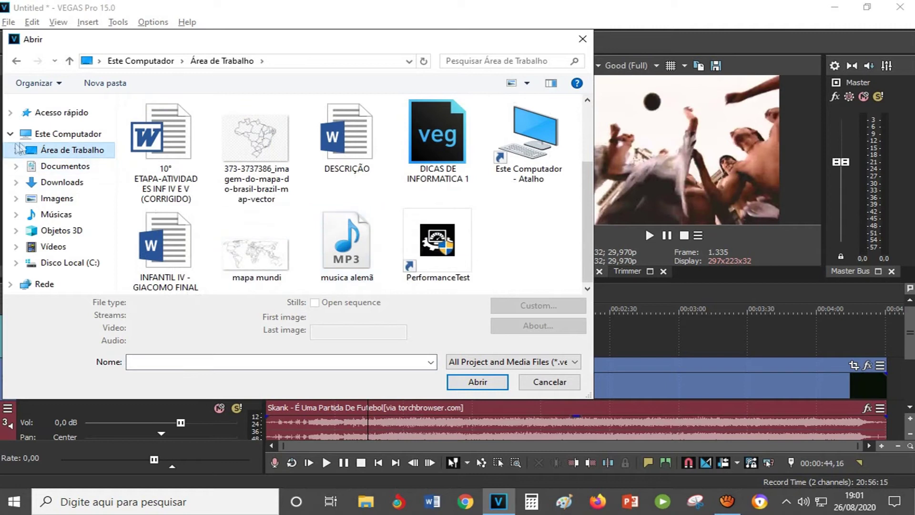
{"action": "scroll", "coordinate": [271, 190], "scroll_direction": "up", "scroll_amount": 2}
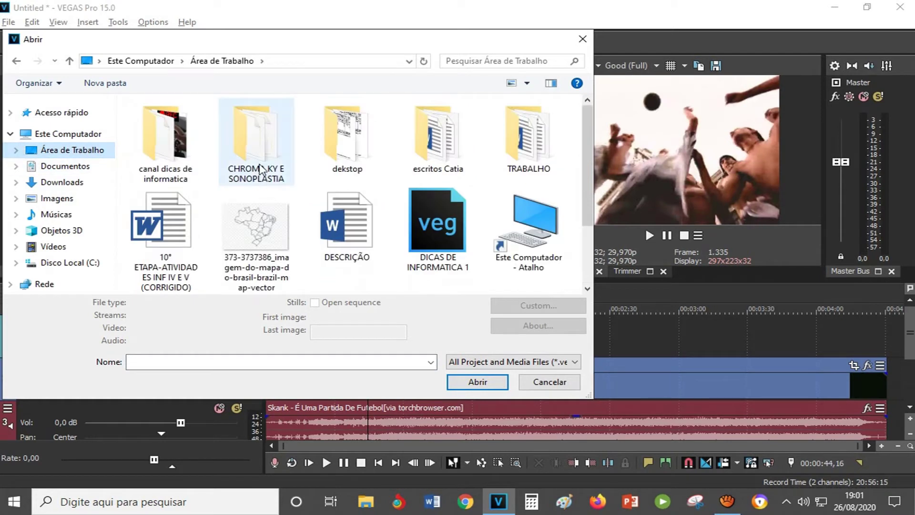
{"action": "double_click", "coordinate": [260, 172]}
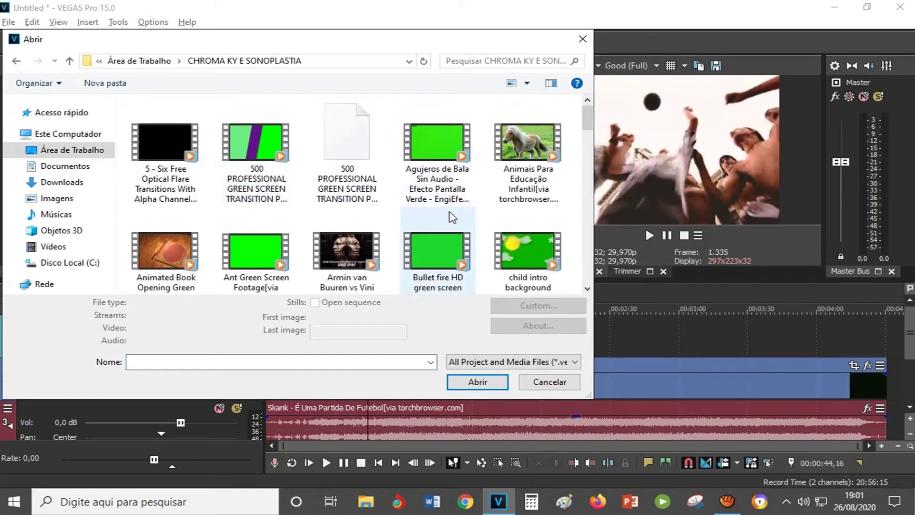
{"action": "scroll", "coordinate": [452, 218], "scroll_direction": "down", "scroll_amount": 5}
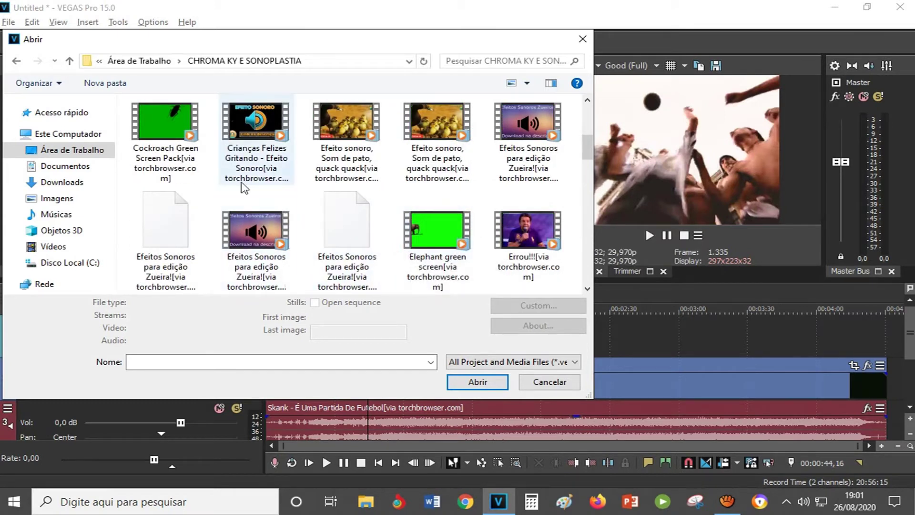
{"action": "left_click", "coordinate": [162, 127]}
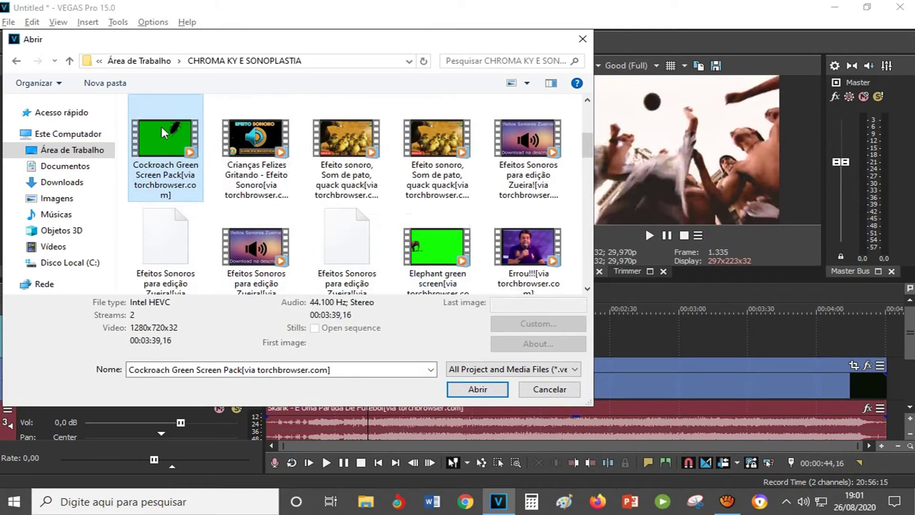
{"action": "left_click", "coordinate": [436, 252]}
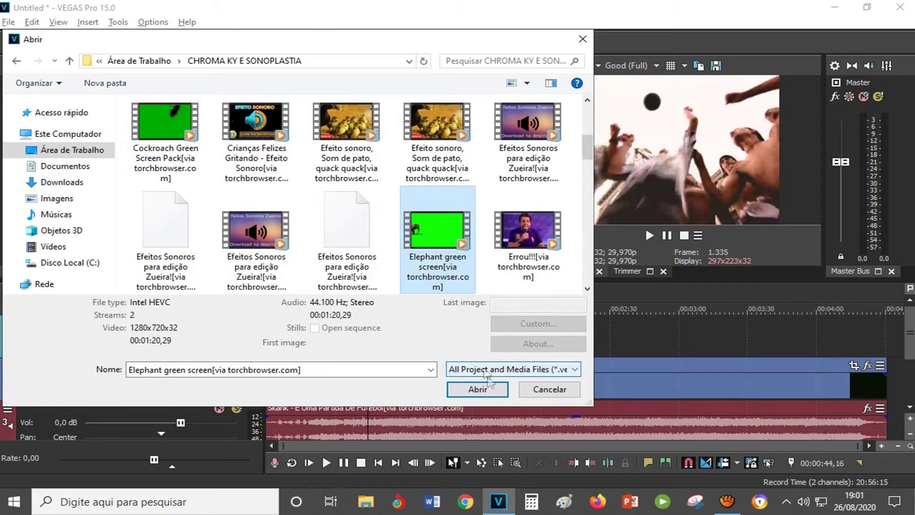
{"action": "left_click", "coordinate": [491, 389]}
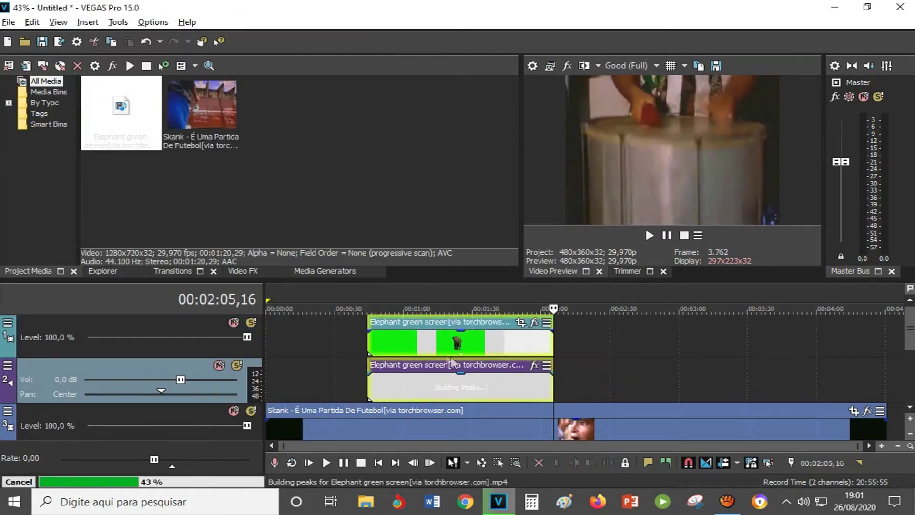
Enlarge the elephant track with Track Motion at 00:01:13,03 to about 821 by 630 so it fills the frame.
{"action": "left_click", "coordinate": [433, 345]}
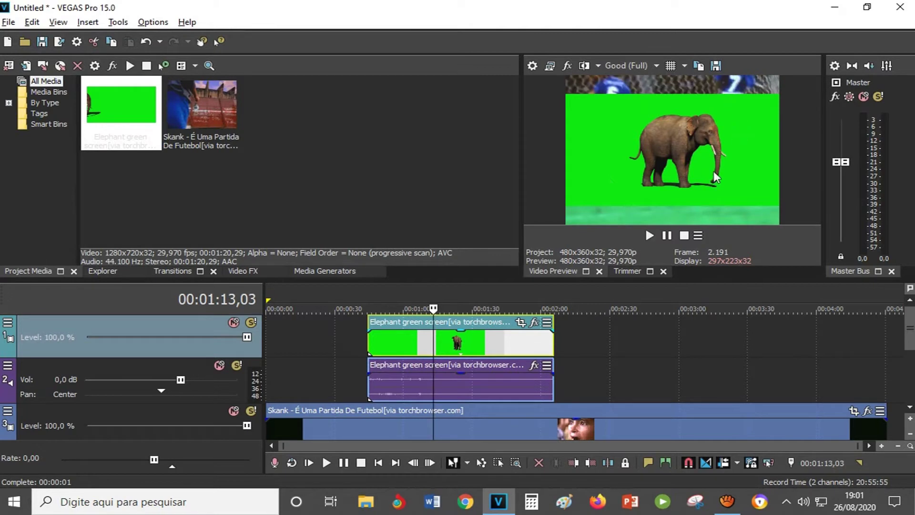
{"action": "left_click", "coordinate": [8, 325]}
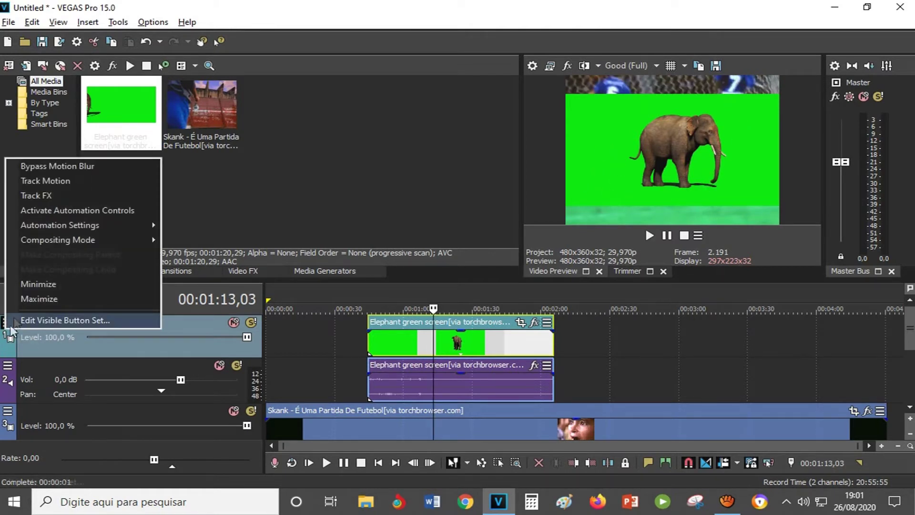
{"action": "left_click", "coordinate": [79, 181]}
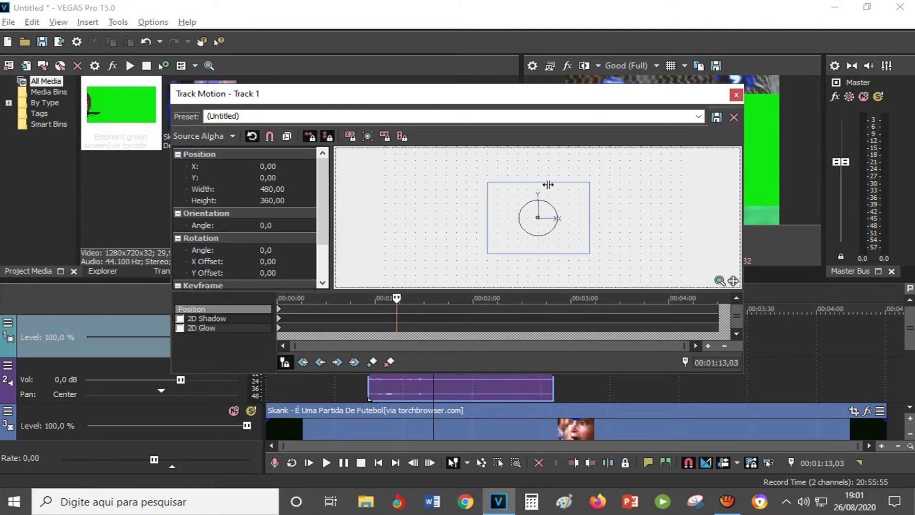
{"action": "left_click_drag", "start_coordinate": [551, 100], "coordinate": [482, 208]}
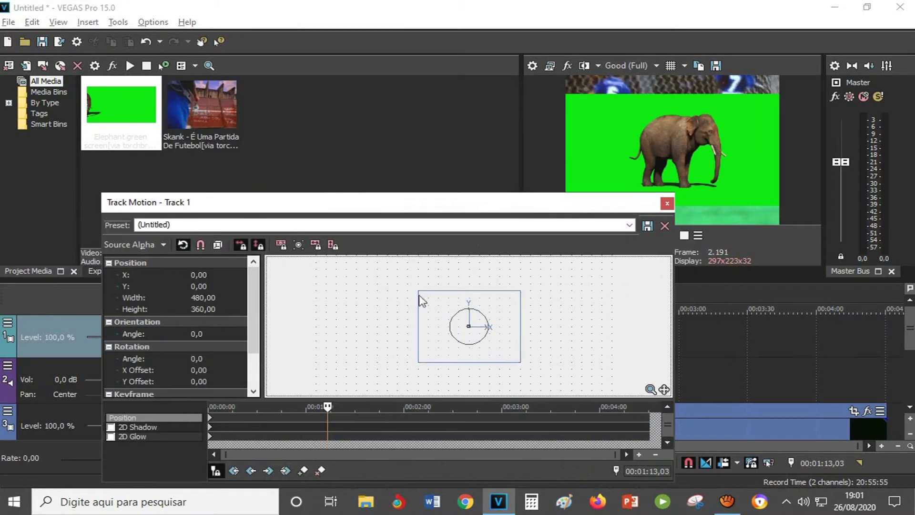
{"action": "left_click_drag", "start_coordinate": [418, 292], "coordinate": [397, 272]}
{"action": "left_click_drag", "start_coordinate": [521, 362], "coordinate": [558, 388]}
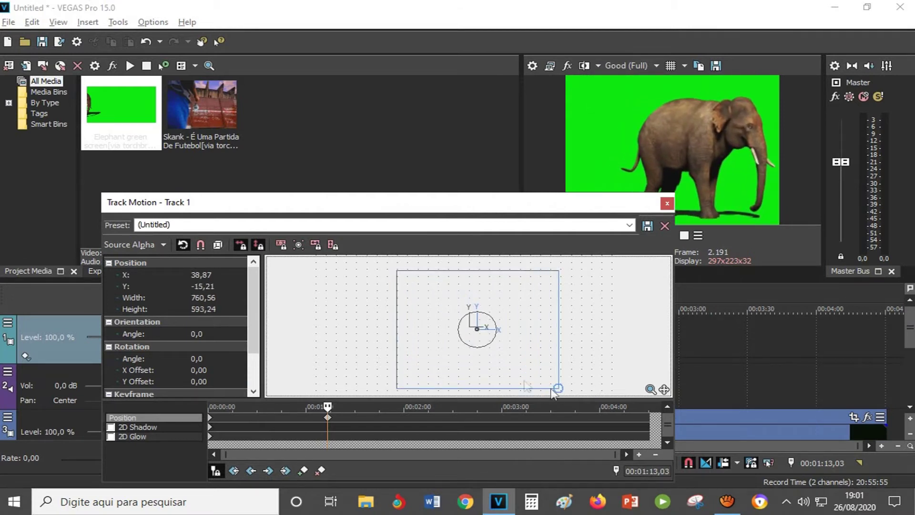
{"action": "left_click_drag", "start_coordinate": [395, 275], "coordinate": [383, 264]}
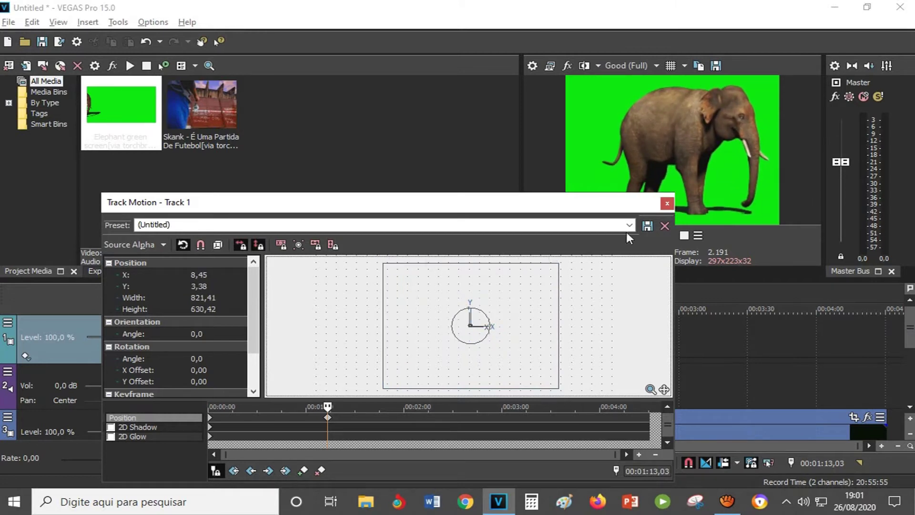
{"action": "left_click", "coordinate": [666, 204]}
Apply the Chroma Keyer effect with the Green Screen preset to the elephant clip, previewing it at 00:01:12,14.
{"action": "left_click", "coordinate": [375, 351]}
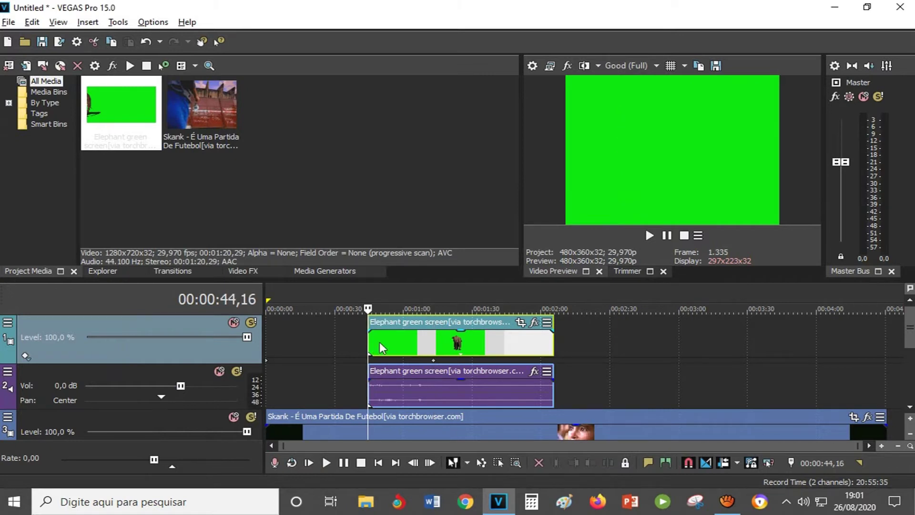
{"action": "left_click", "coordinate": [379, 346]}
{"action": "left_click", "coordinate": [433, 349]}
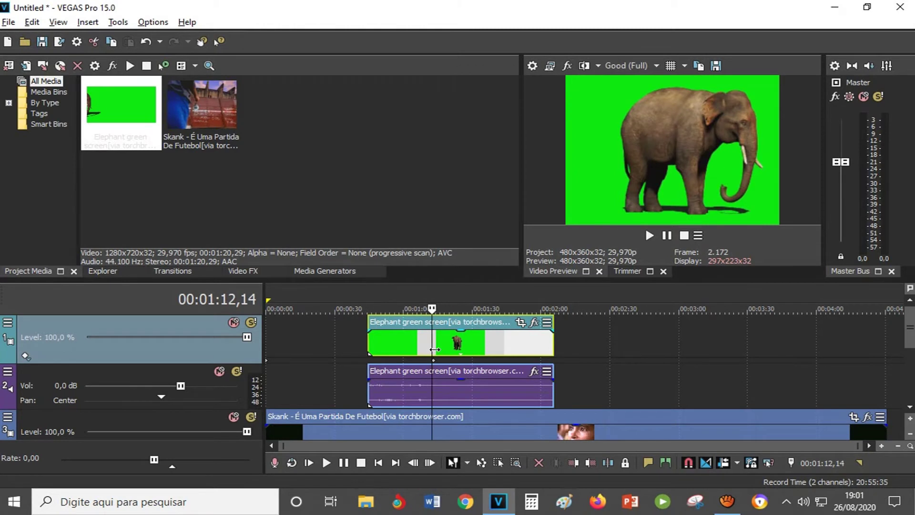
{"action": "left_click", "coordinate": [244, 271]}
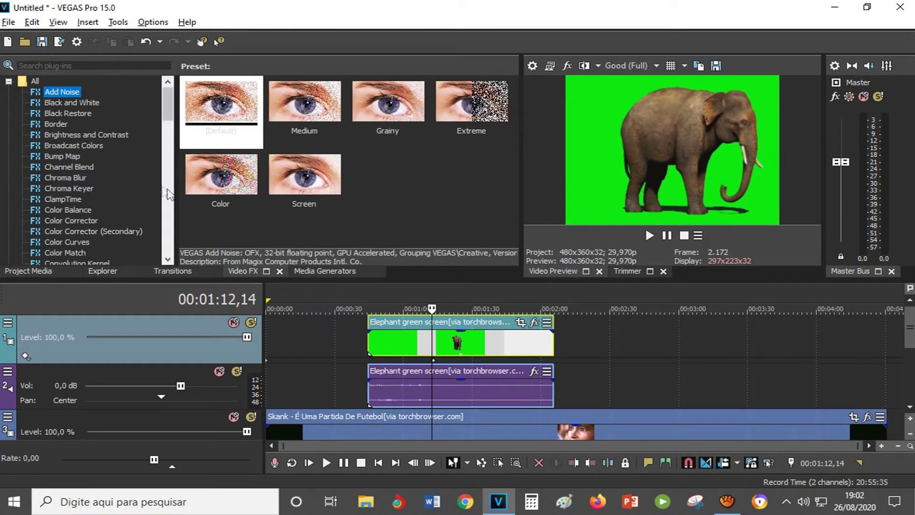
{"action": "scroll", "coordinate": [130, 193], "scroll_direction": "down", "scroll_amount": 1}
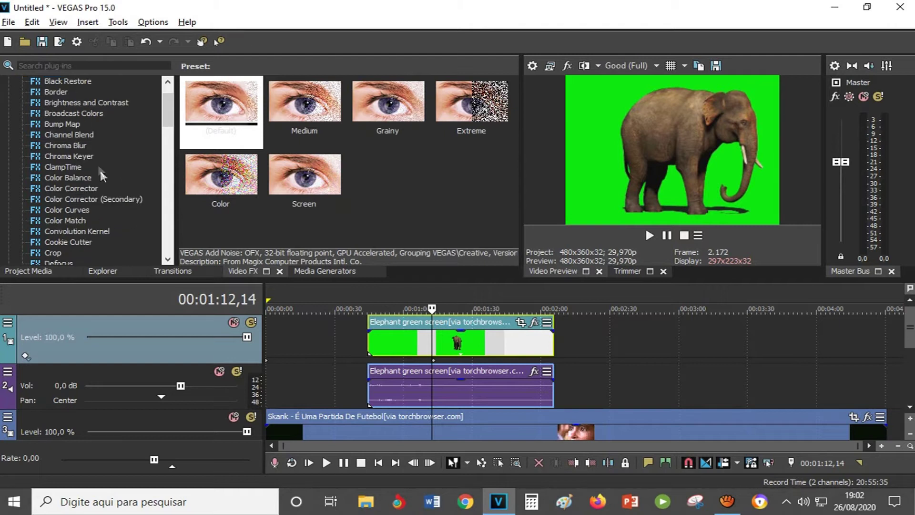
{"action": "left_click", "coordinate": [84, 157]}
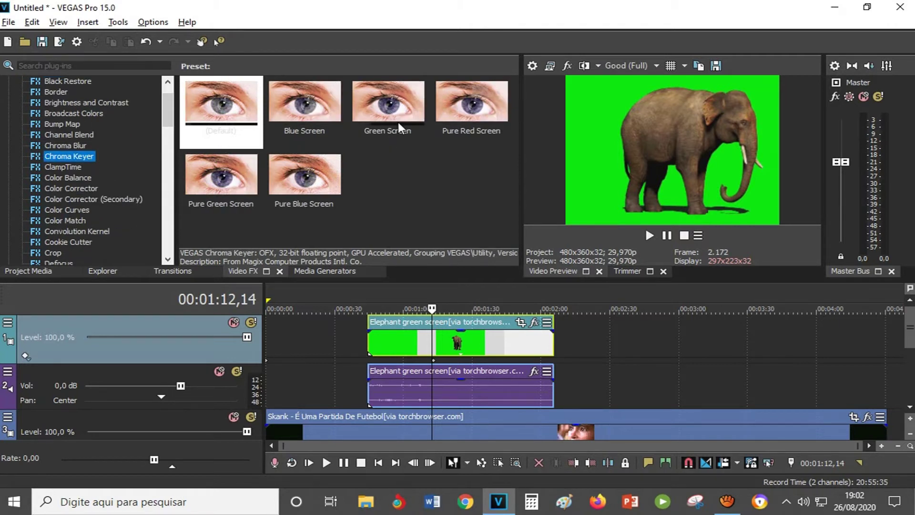
{"action": "left_click_drag", "start_coordinate": [391, 105], "coordinate": [478, 341]}
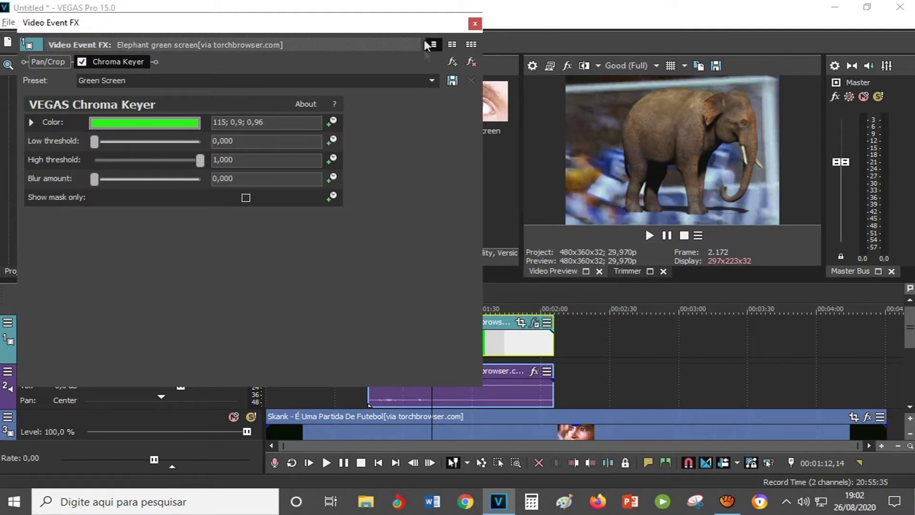
Sample the green background of the elephant clip's thumbnail as the Chroma Keyer color.
{"action": "left_click_drag", "start_coordinate": [428, 25], "coordinate": [402, 45]}
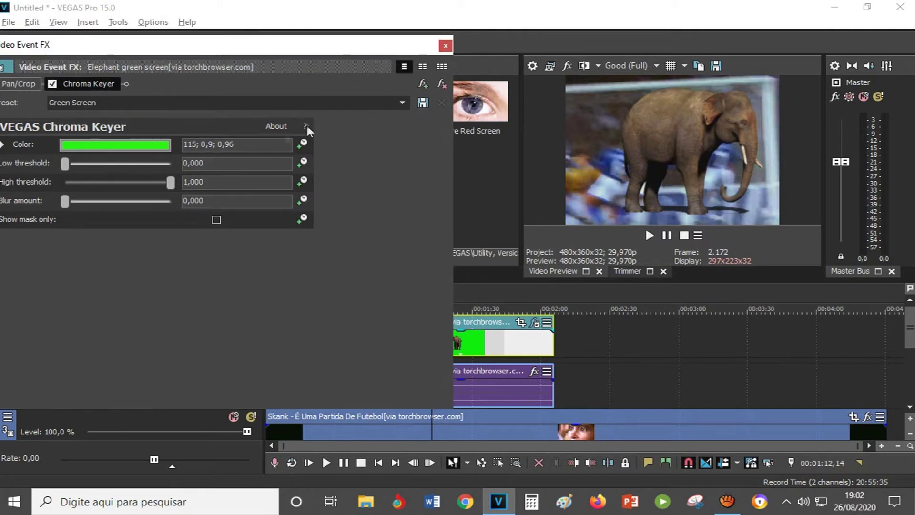
{"action": "left_click", "coordinate": [139, 148]}
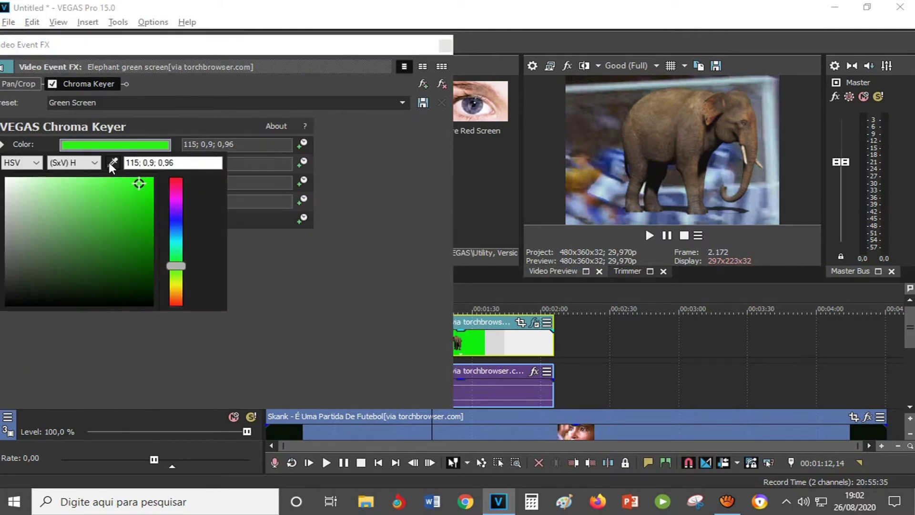
{"action": "left_click", "coordinate": [112, 163]}
{"action": "left_click", "coordinate": [479, 338]}
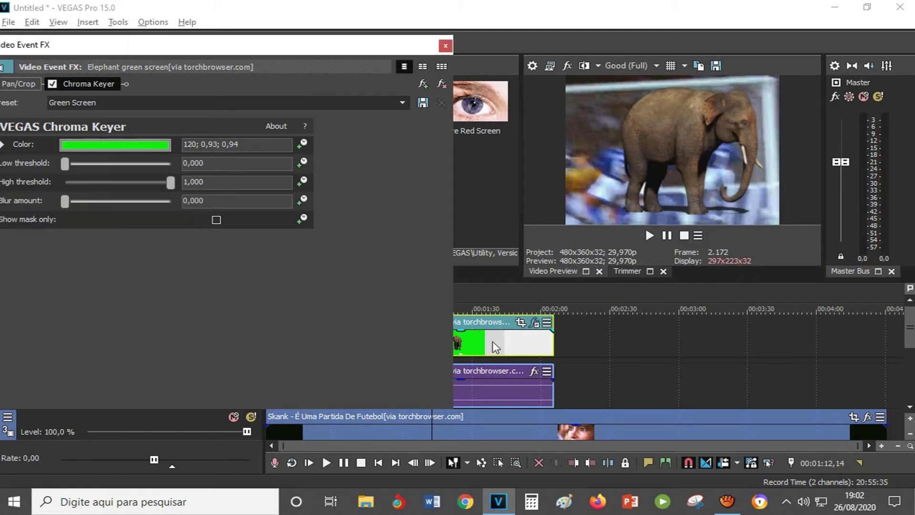
Show only the Chroma Keyer mask, try a high threshold of about 0,905 and return it to 1,000.
{"action": "left_click", "coordinate": [216, 220]}
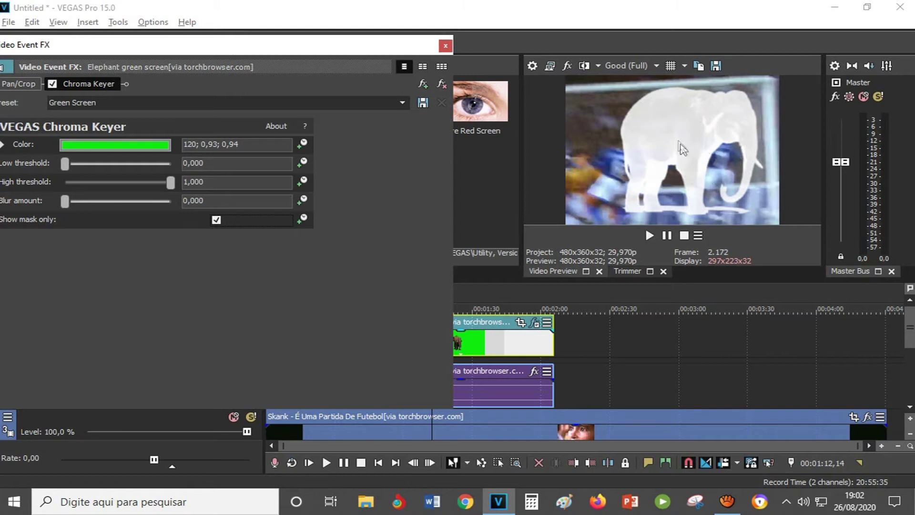
{"action": "mouse_move", "coordinate": [63, 203]}
{"action": "left_mouse_down"}
{"action": "mouse_move", "coordinate": [75, 204]}
{"action": "mouse_move", "coordinate": [50, 202]}
{"action": "left_mouse_up"}
{"action": "left_click_drag", "start_coordinate": [172, 183], "coordinate": [162, 183]}
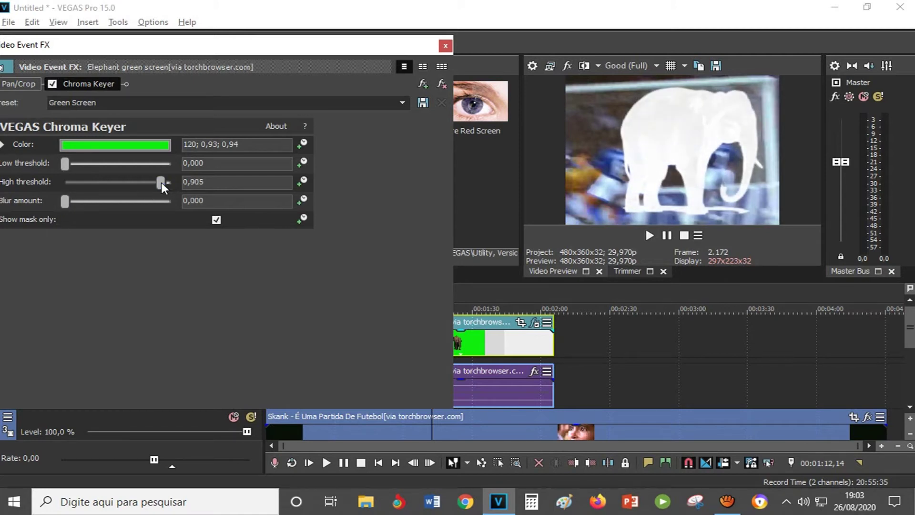
{"action": "left_click_drag", "start_coordinate": [162, 183], "coordinate": [187, 187]}
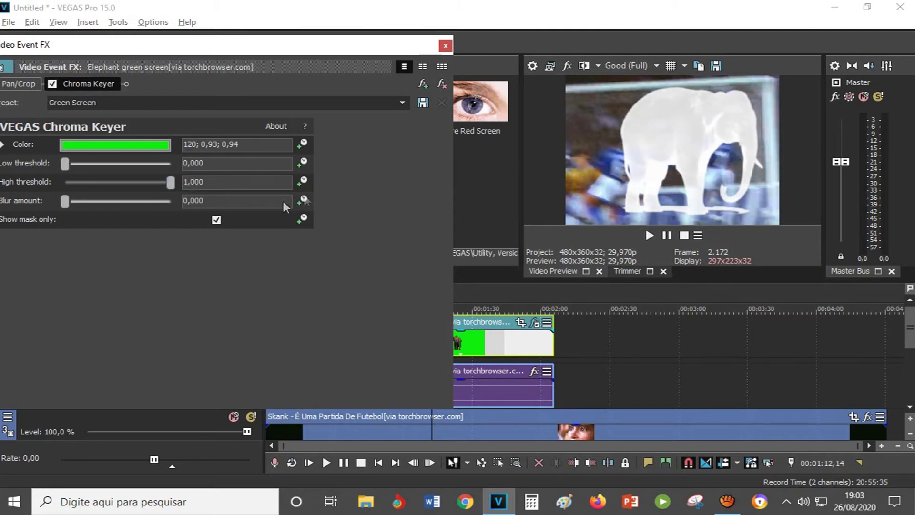
Set the Chroma Keyer's high threshold to about 0,898 and its blur amount to 0,020.
{"action": "left_click_drag", "start_coordinate": [171, 184], "coordinate": [163, 184]}
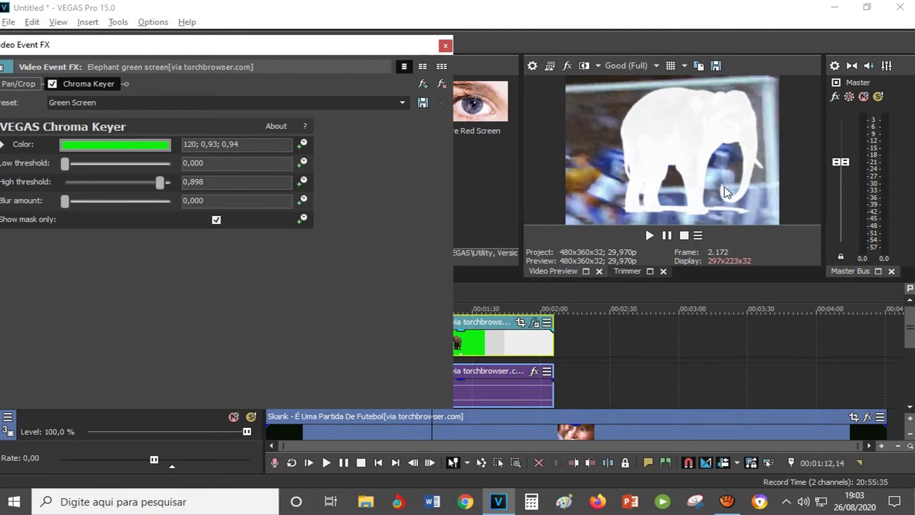
{"action": "left_click", "coordinate": [247, 200]}
{"action": "key", "text": "Return"}
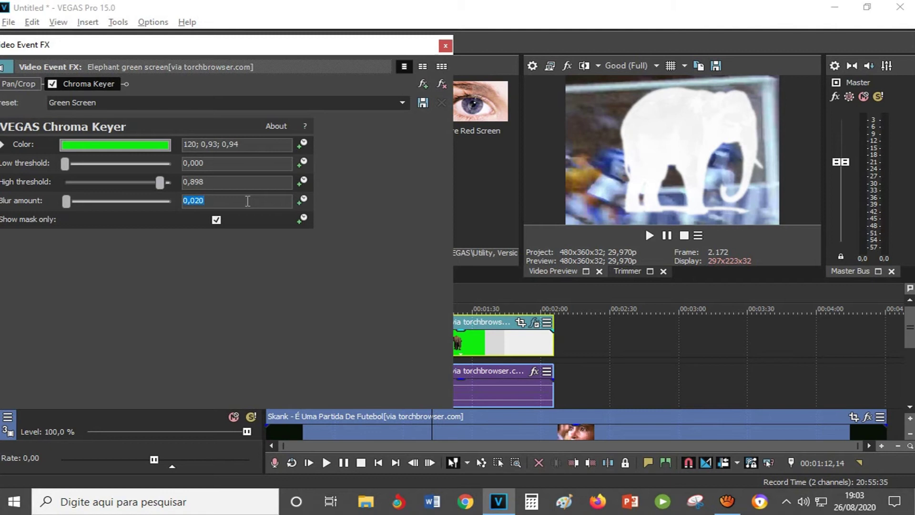
Set the Chroma Keyer's blur amount to 0,000.
{"action": "left_click", "coordinate": [214, 199]}
{"action": "key", "text": "Return"}
{"action": "left_click", "coordinate": [214, 199]}
{"action": "key", "text": "BackSpace"}
{"action": "key", "text": "BackSpace"}
{"action": "type", "text": "00"}
{"action": "key", "text": "Return"}
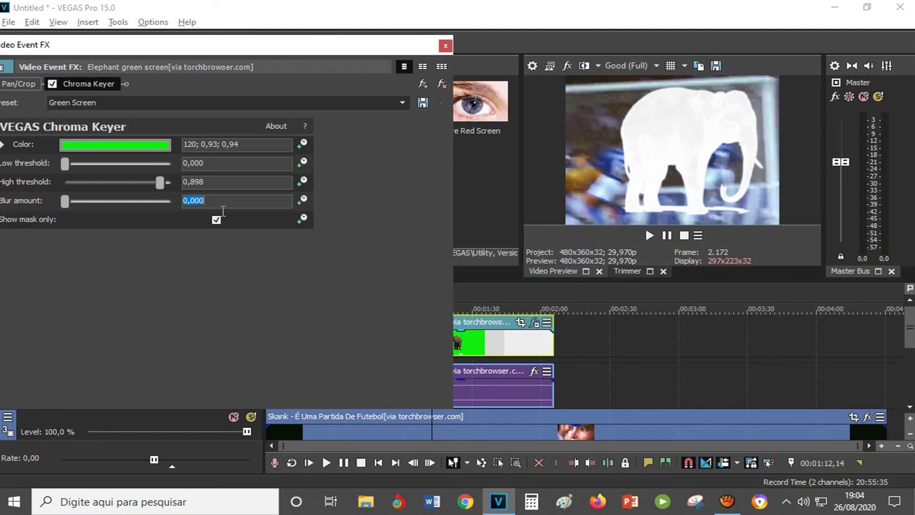
Turn off the mask-only display of the Chroma Keyer and close the elephant clip's effect settings.
{"action": "left_click", "coordinate": [217, 220]}
{"action": "left_click", "coordinate": [217, 219]}
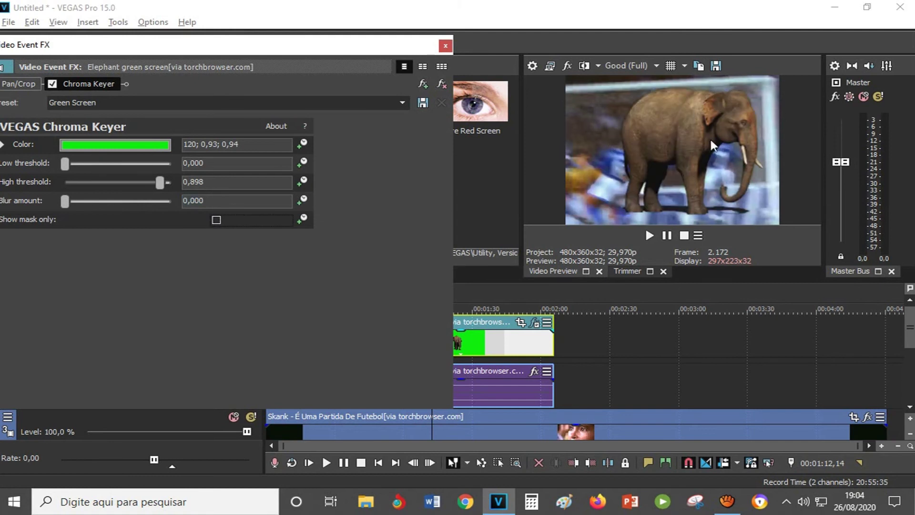
{"action": "left_click", "coordinate": [447, 47]}
Play the composite from 00:00:40,23, just before the elephant clip starts, and pause at 00:00:55,13.
{"action": "left_click", "coordinate": [360, 345]}
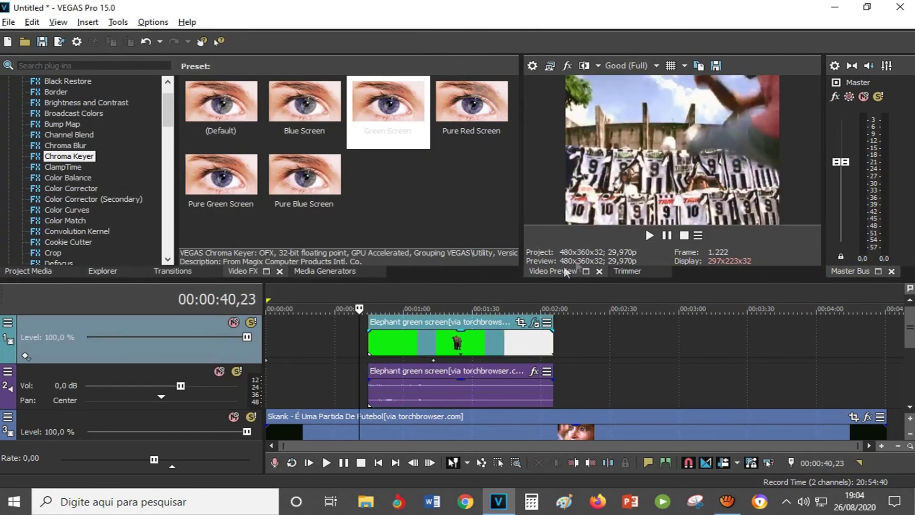
{"action": "left_click", "coordinate": [649, 235]}
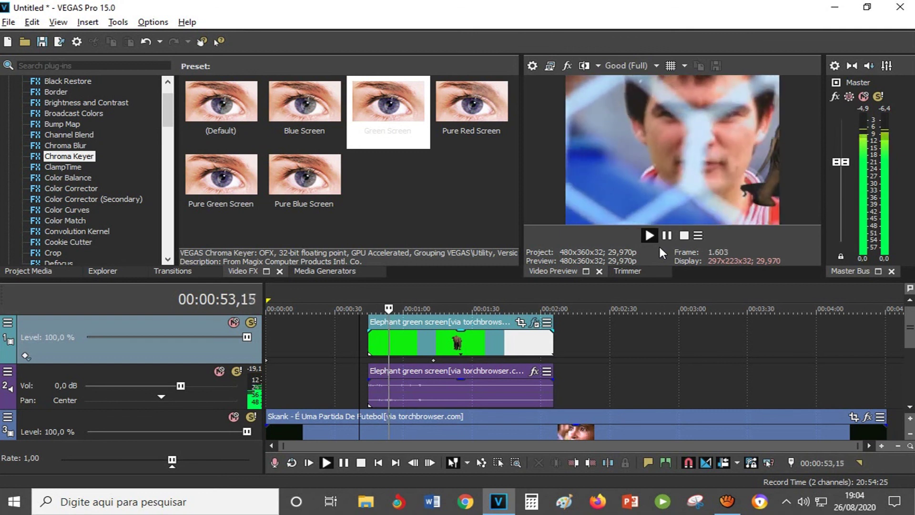
{"action": "left_click", "coordinate": [671, 234]}
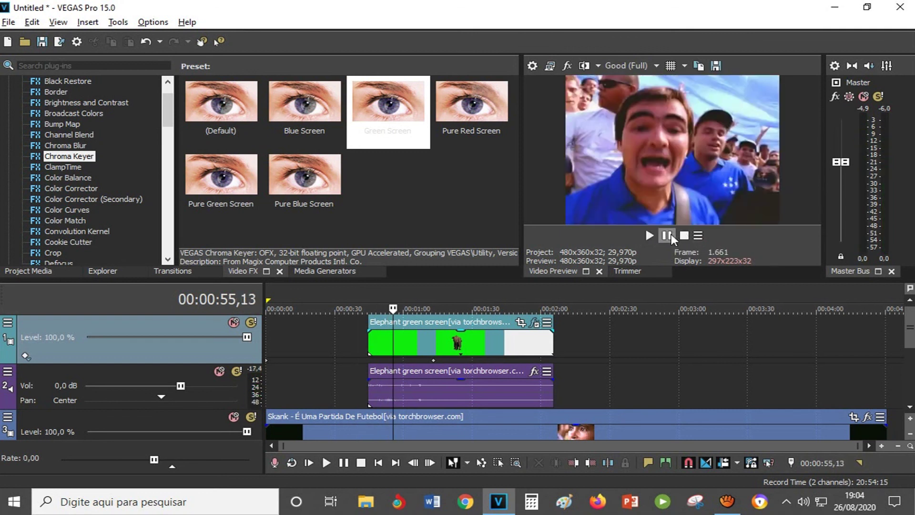
Examine the keyed elephant over the music video at several points of the clip, including 00:01:39,23, 00:01:24,12, 00:00:58,20 and 00:01:07,14.
{"action": "left_click", "coordinate": [494, 344]}
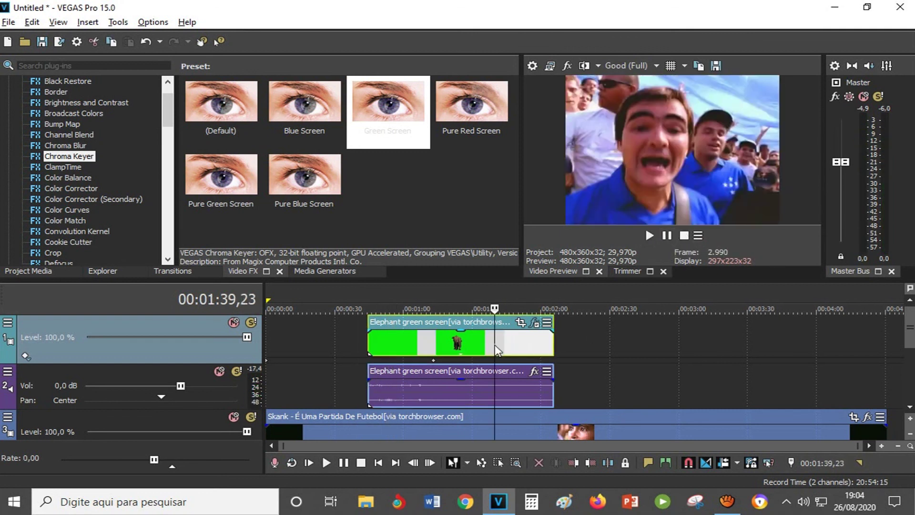
{"action": "left_click", "coordinate": [459, 356]}
{"action": "left_click", "coordinate": [421, 351]}
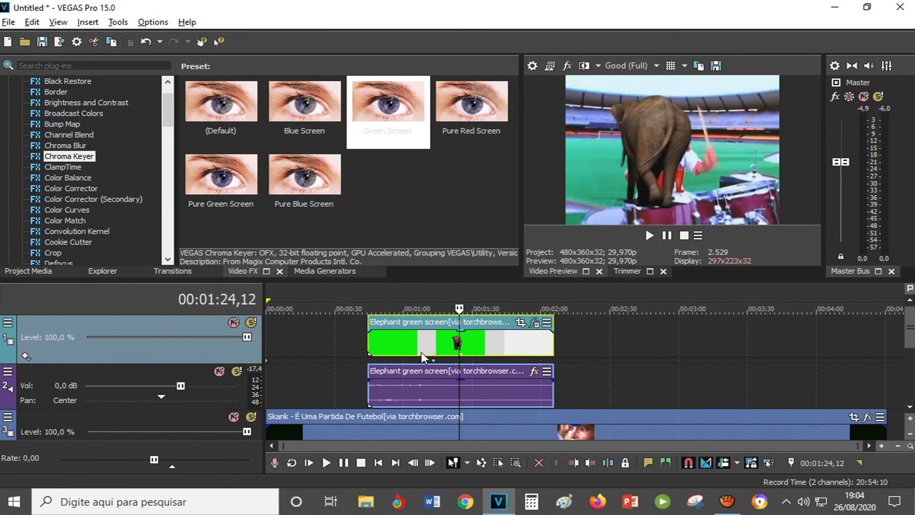
{"action": "left_click", "coordinate": [400, 348]}
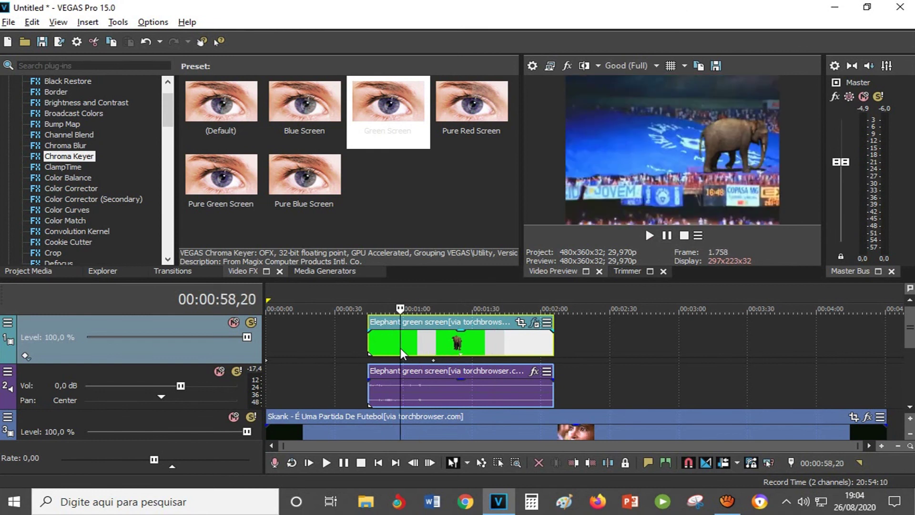
{"action": "left_click", "coordinate": [427, 340]}
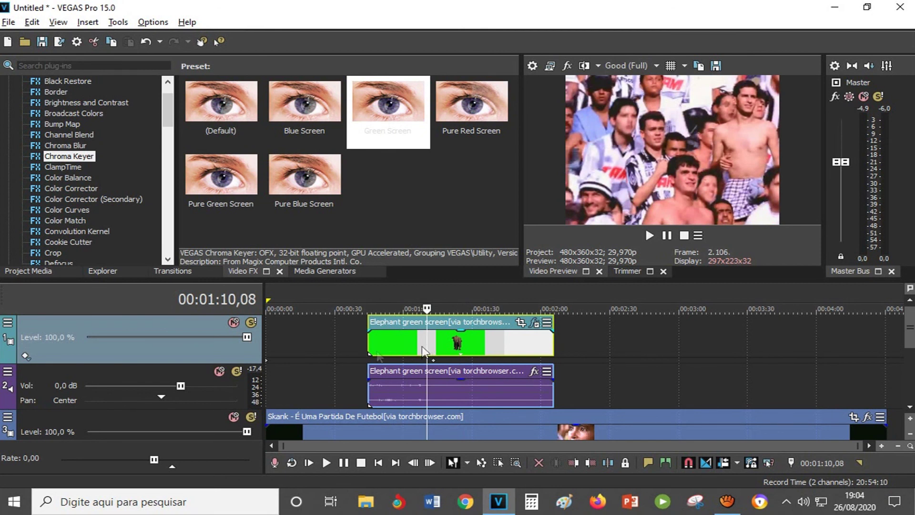
{"action": "left_click", "coordinate": [375, 342]}
{"action": "left_click", "coordinate": [420, 345]}
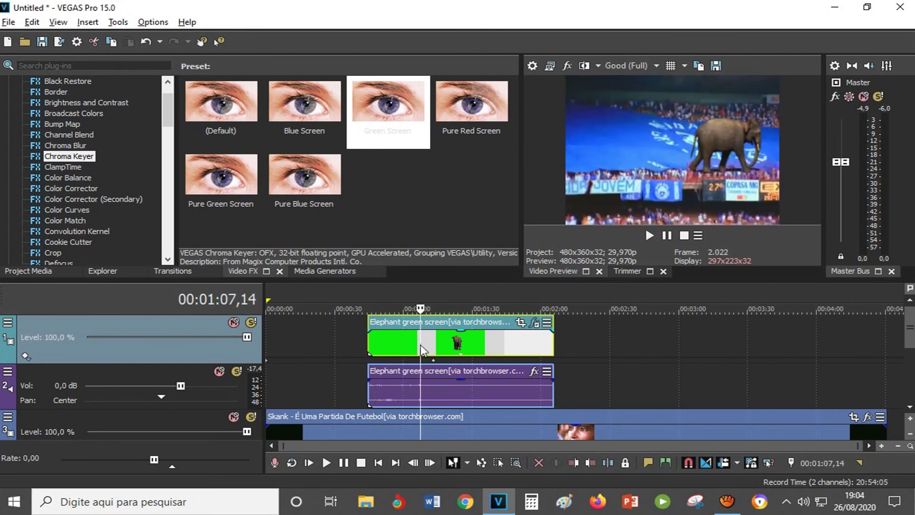